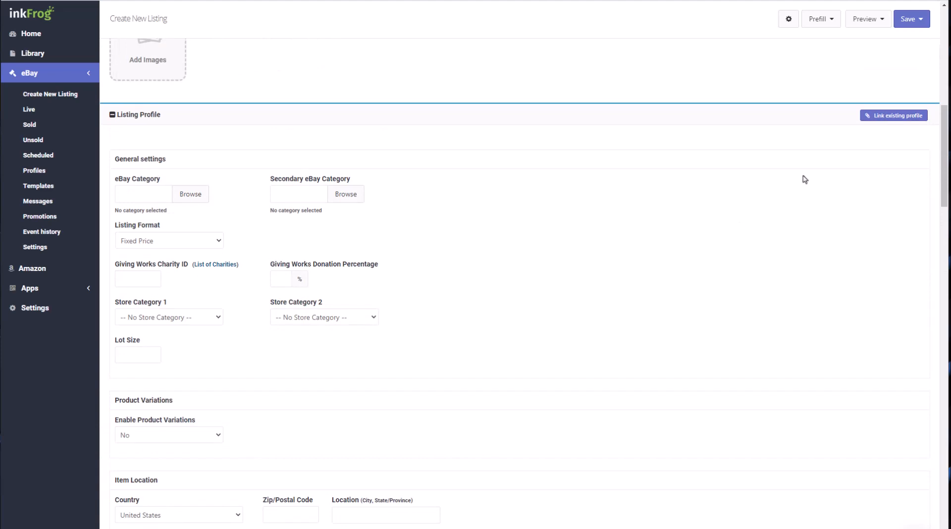
Step: Link the existing Free Ground No Global shipping profile to the new eBay listing
scroll(453, 395, "down", 10)
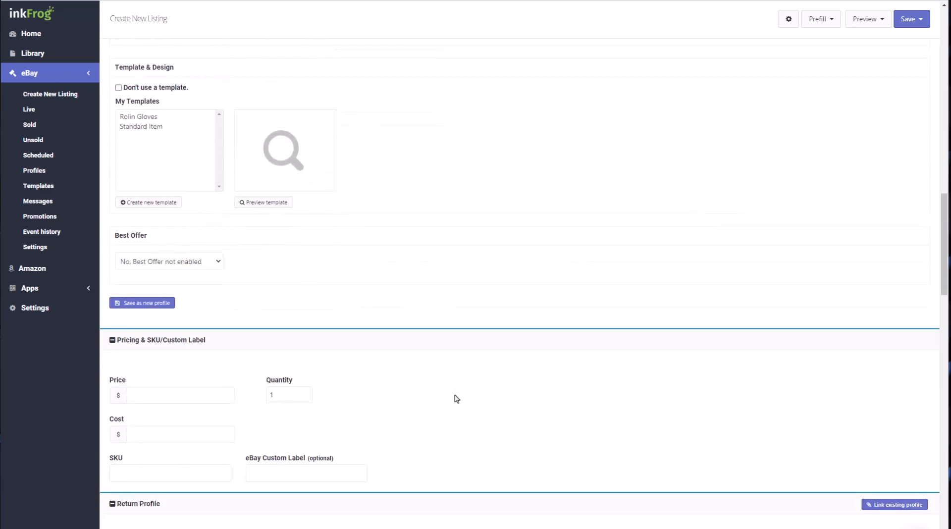
scroll(456, 399, "down", 4)
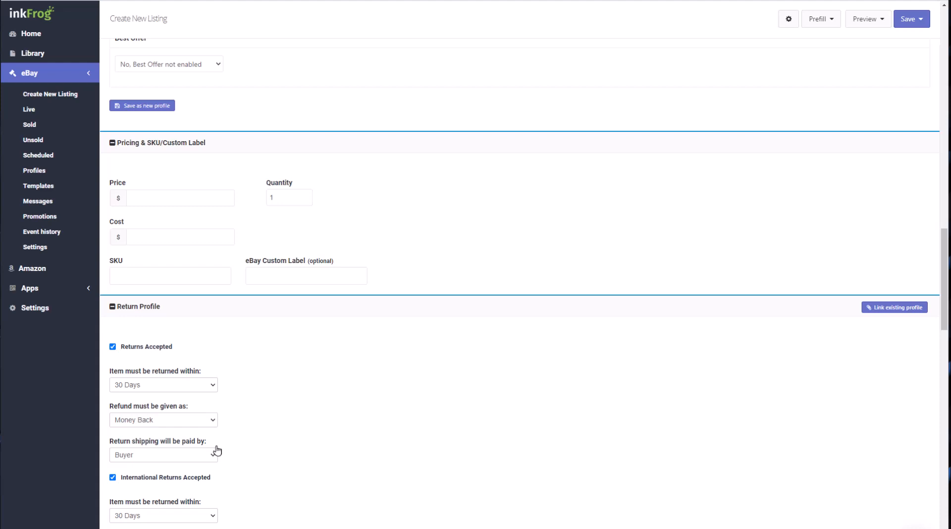
scroll(349, 485, "down", 8)
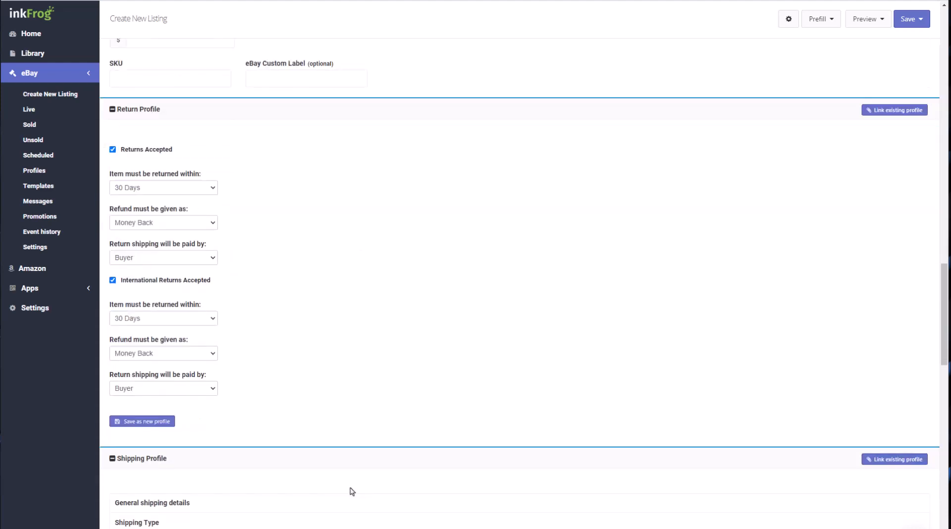
scroll(348, 438, "down", 1)
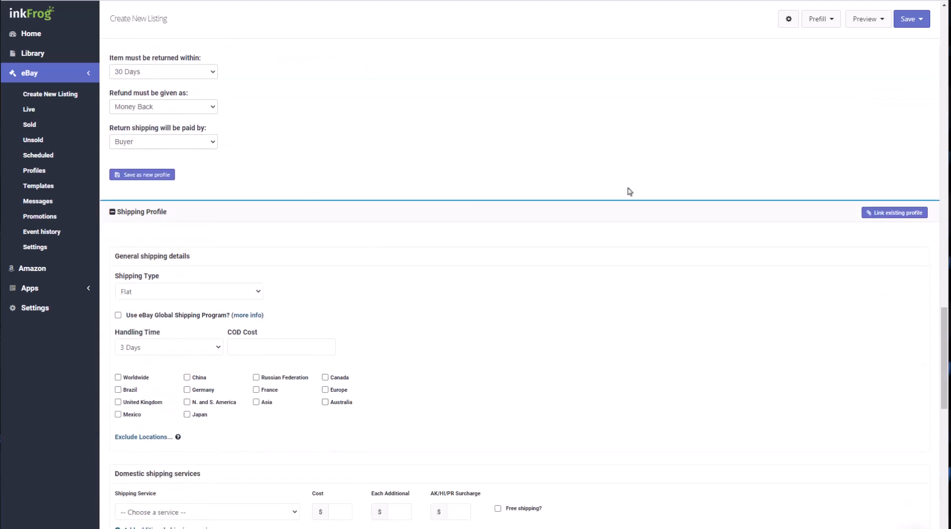
left_click(878, 214)
left_click(403, 285)
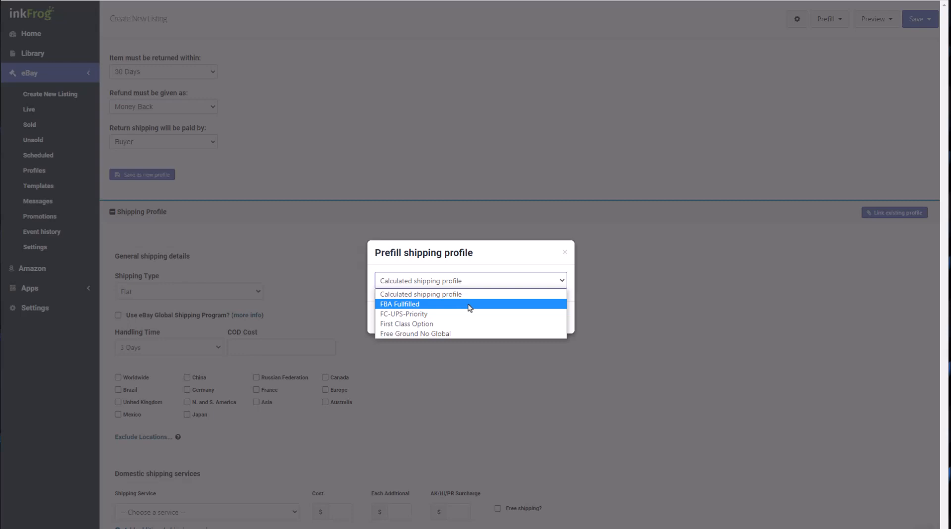
left_click(440, 325)
left_click(453, 285)
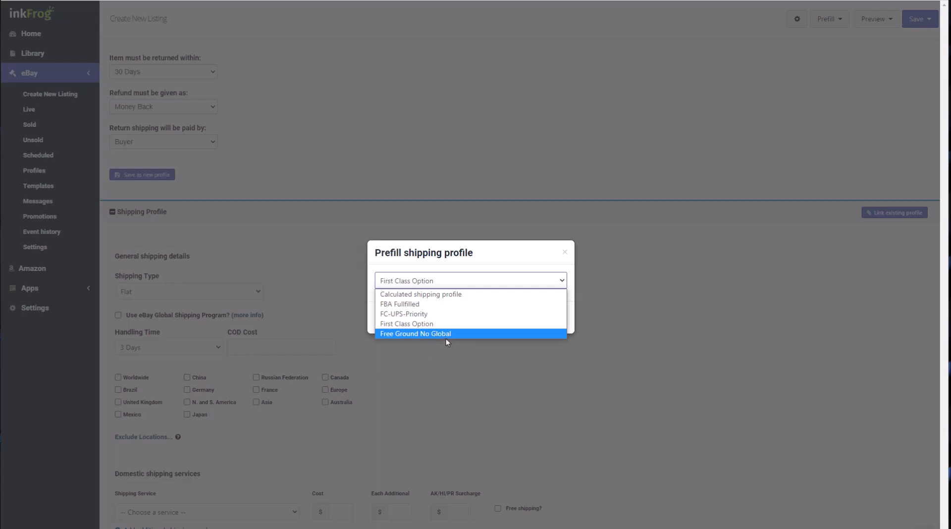
left_click(446, 334)
left_click(517, 320)
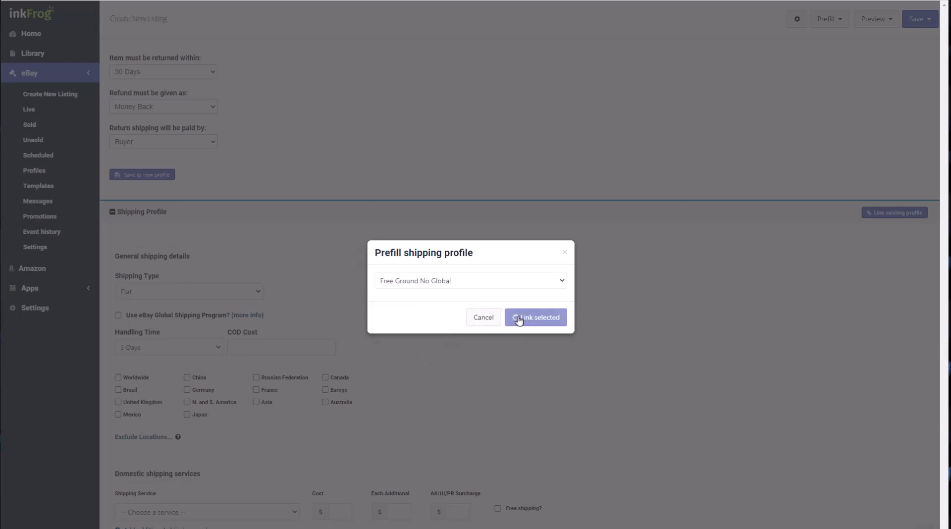
Step: Check the existing payment profile offered for linking to the new listing, then close the selection without linking it
scroll(436, 387, "down", 2)
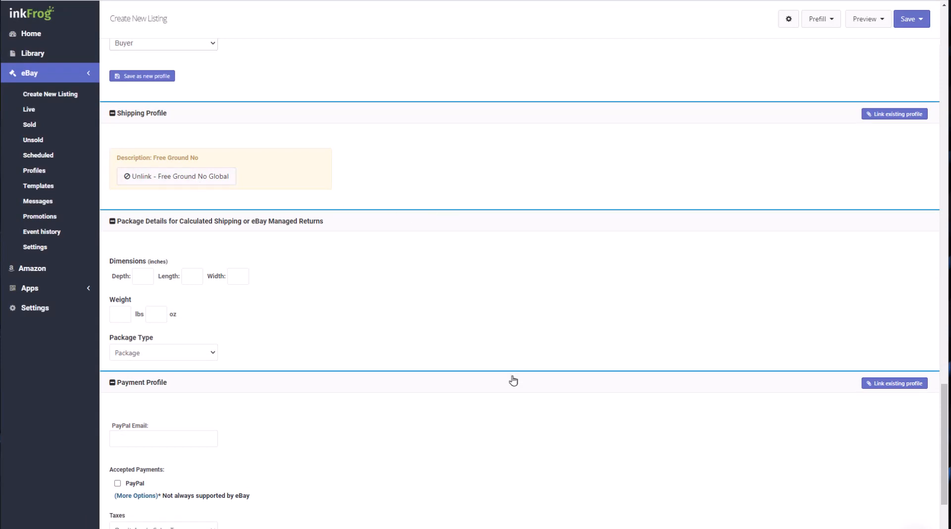
left_click(887, 392)
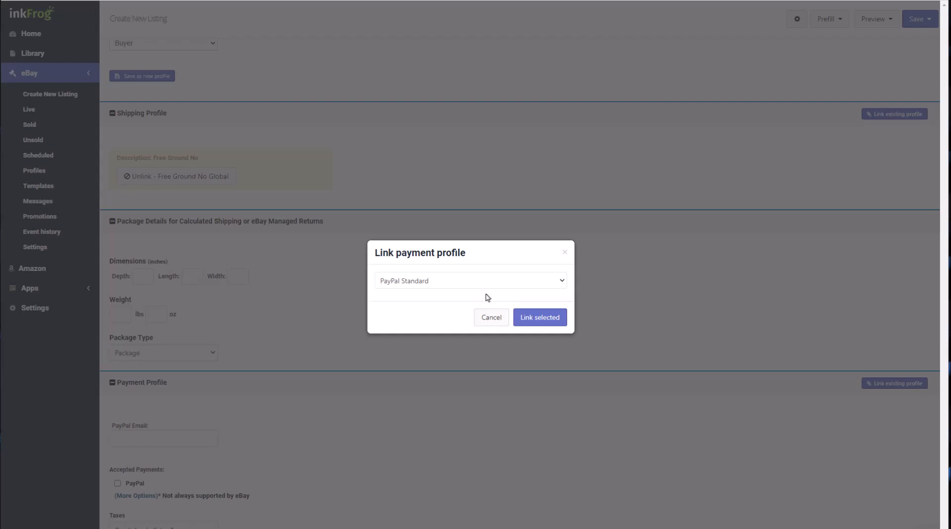
left_click(478, 323)
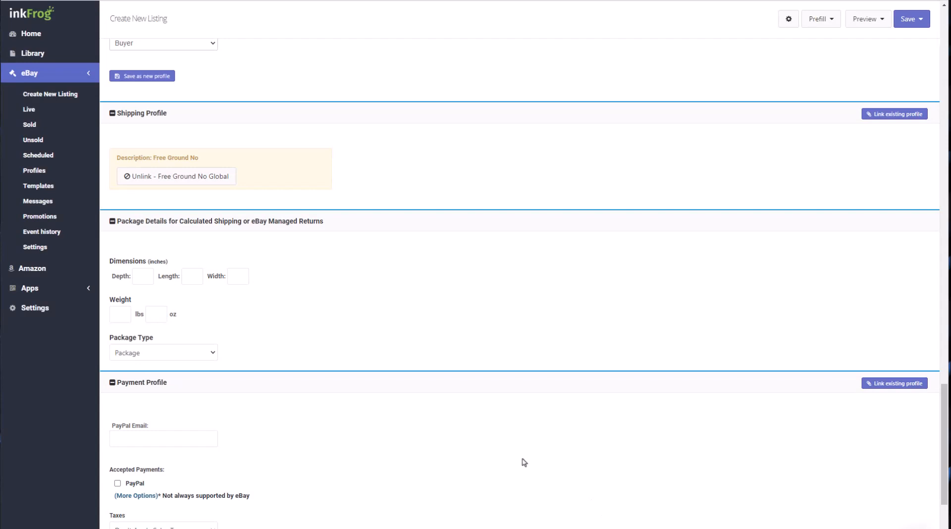
scroll(522, 518, "up", 10)
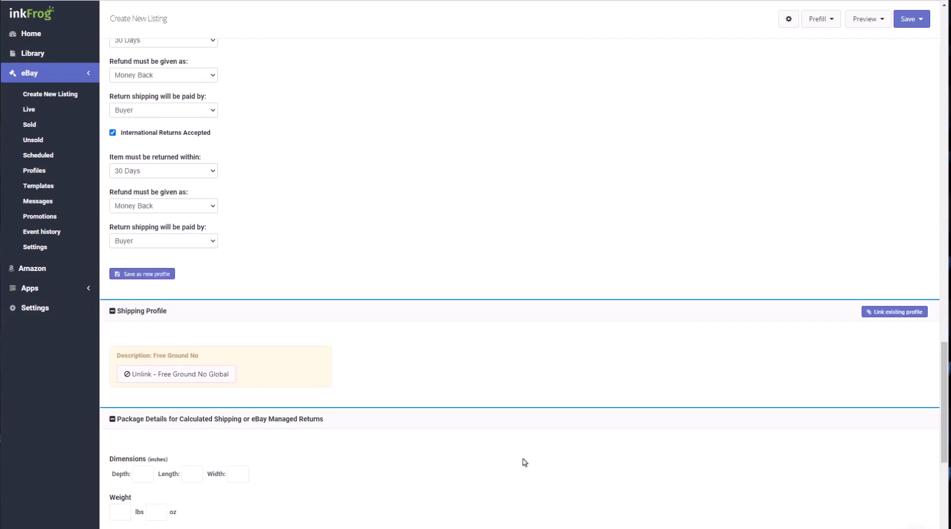
scroll(321, 185, "up", 10)
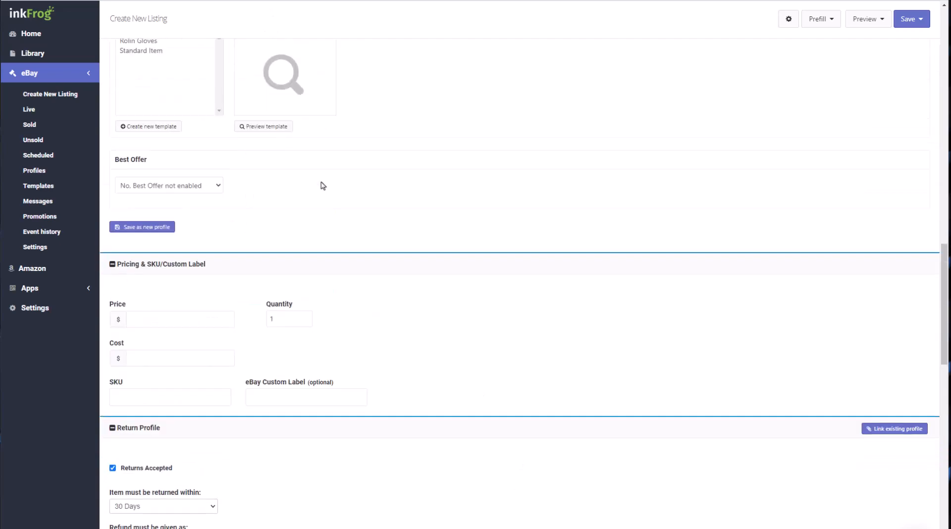
scroll(329, 212, "up", 3)
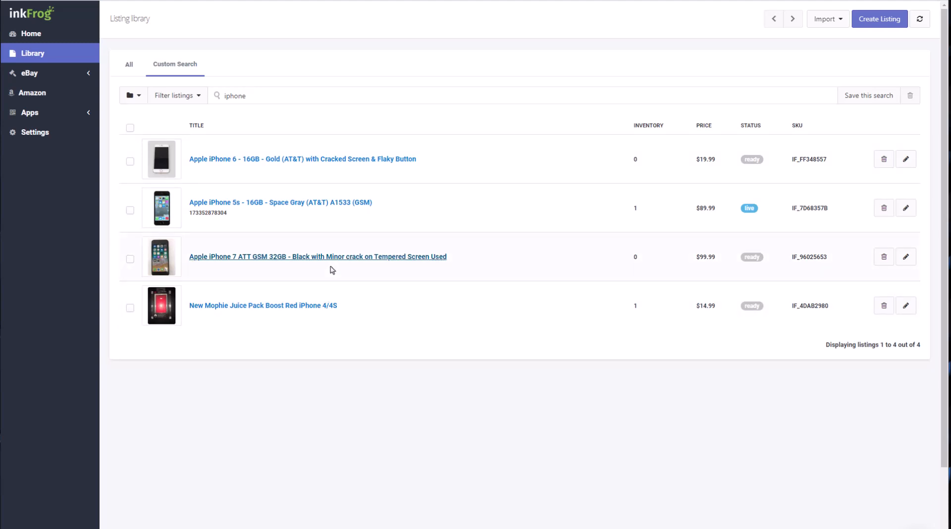
Step: Open the Apple iPhone 7 ATT GSM 32GB listing from the library and view its Sell similar options
left_click(237, 263)
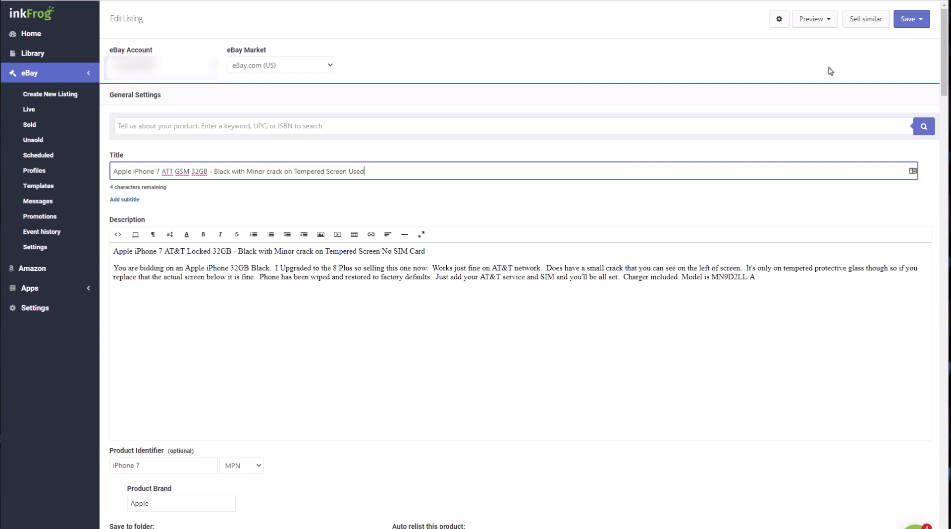
left_click(858, 22)
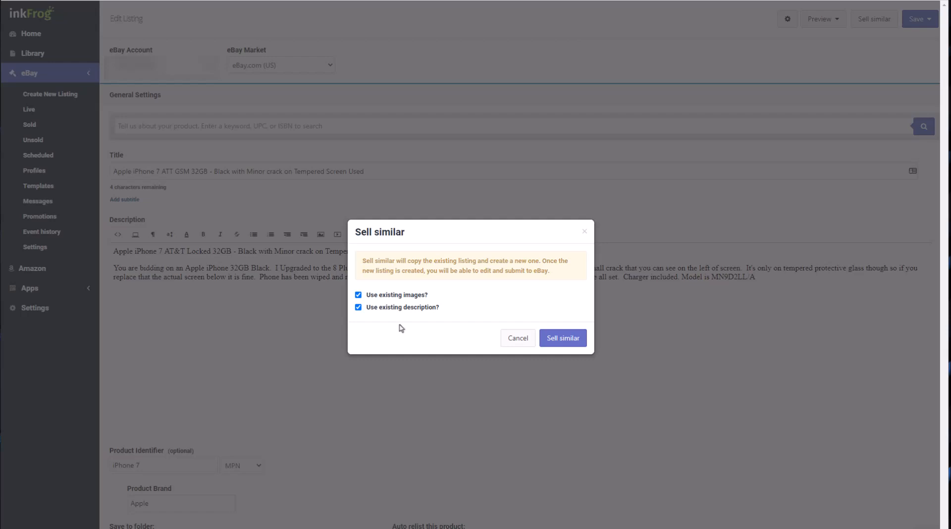
left_click(508, 344)
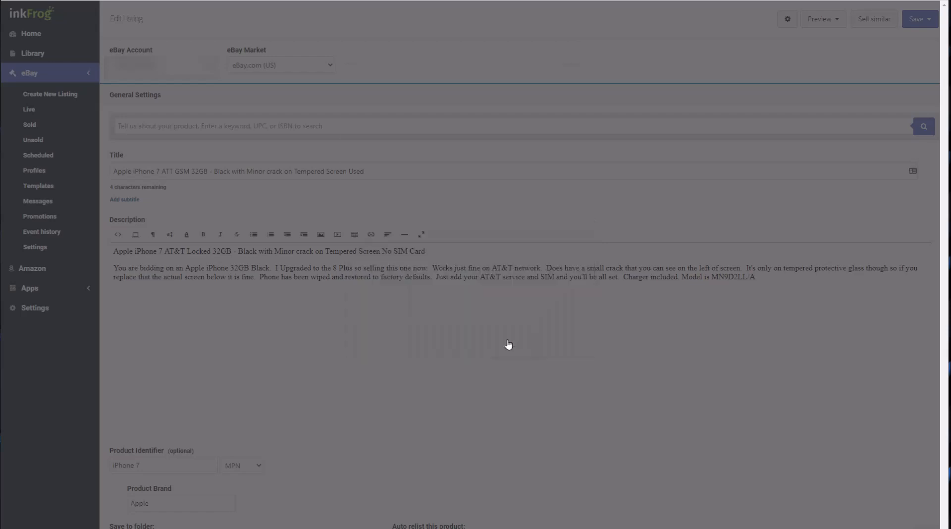
Step: Review the iPhone 7 listing's images, category and format settings, item specifics, and description
scroll(495, 362, "down", 5)
scroll(496, 363, "down", 4)
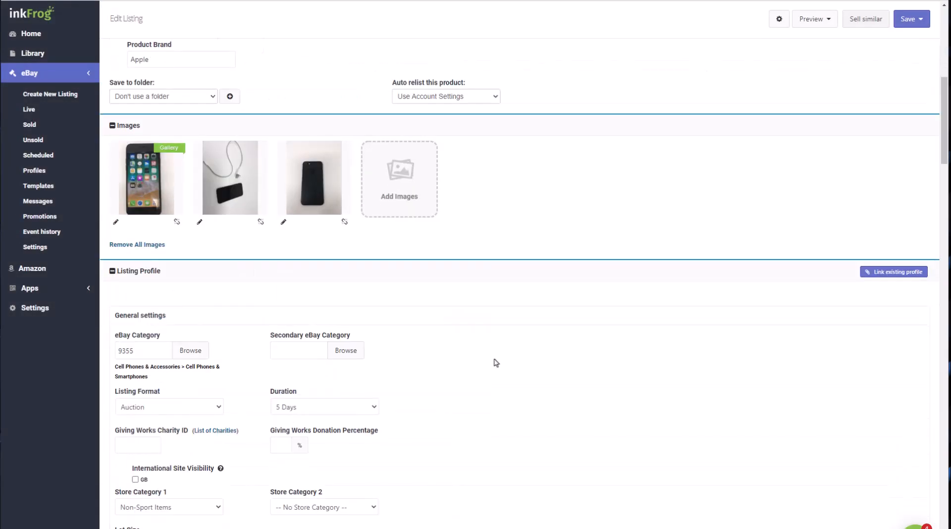
scroll(496, 363, "down", 9)
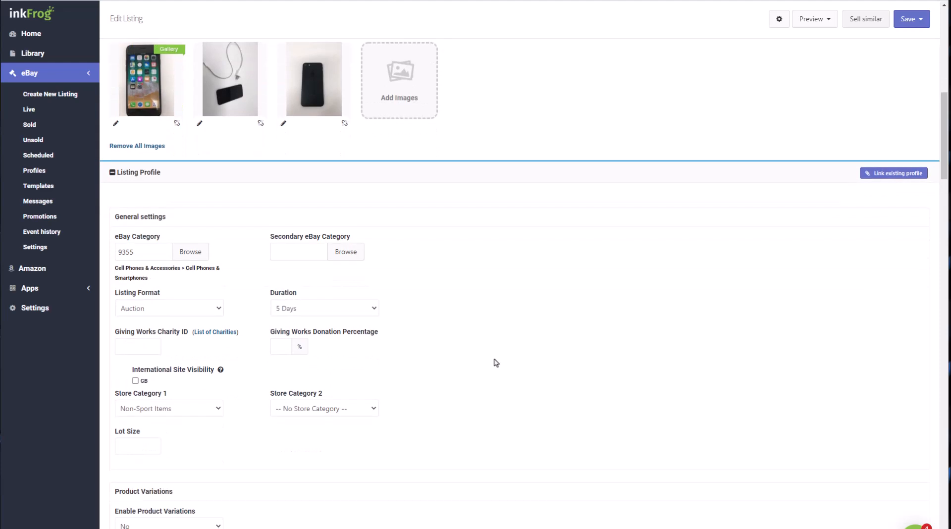
scroll(496, 363, "down", 5)
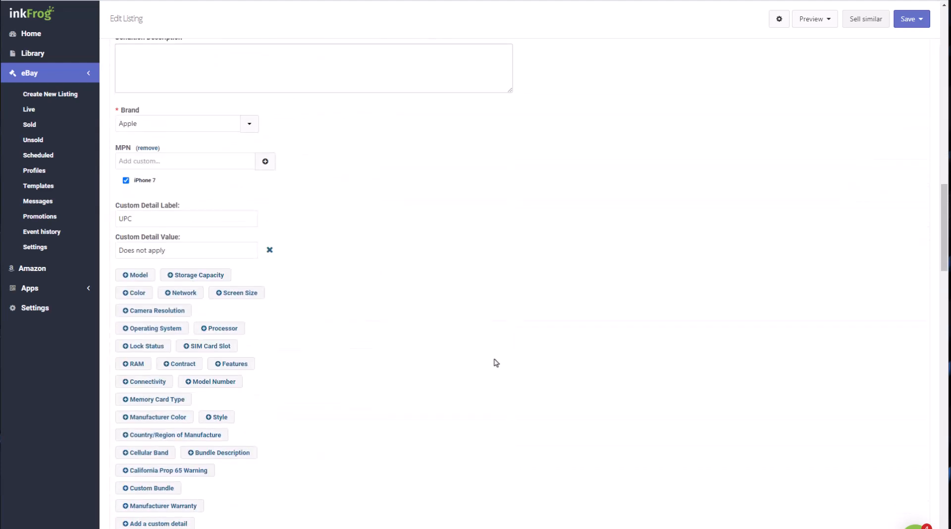
scroll(497, 363, "up", 14)
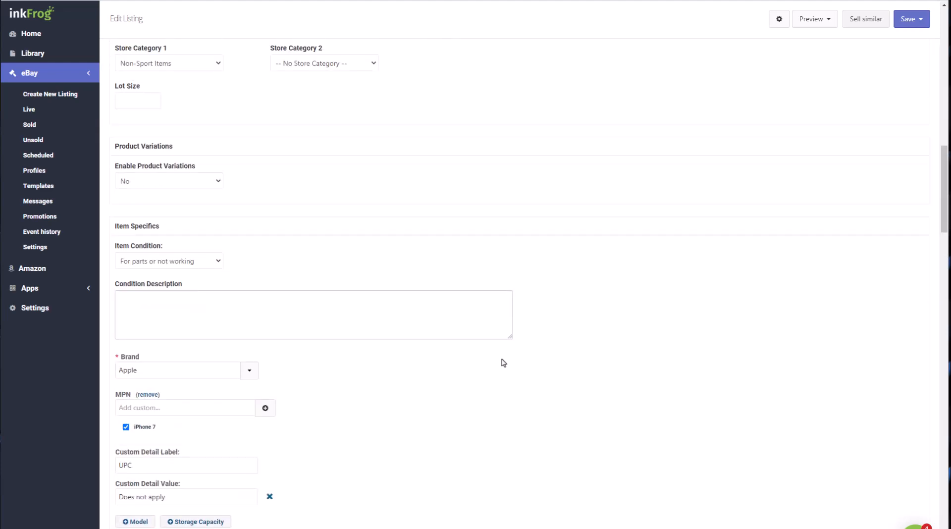
scroll(505, 362, "up", 10)
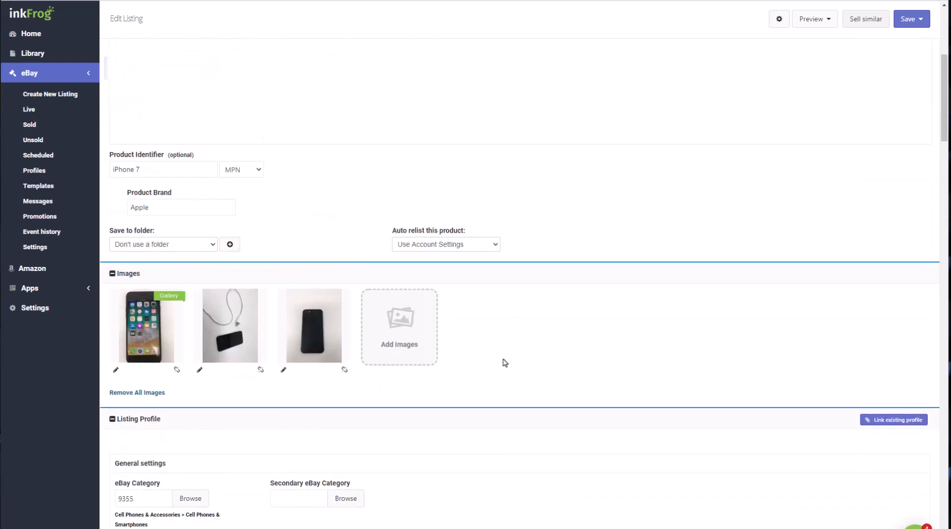
double_click(127, 219)
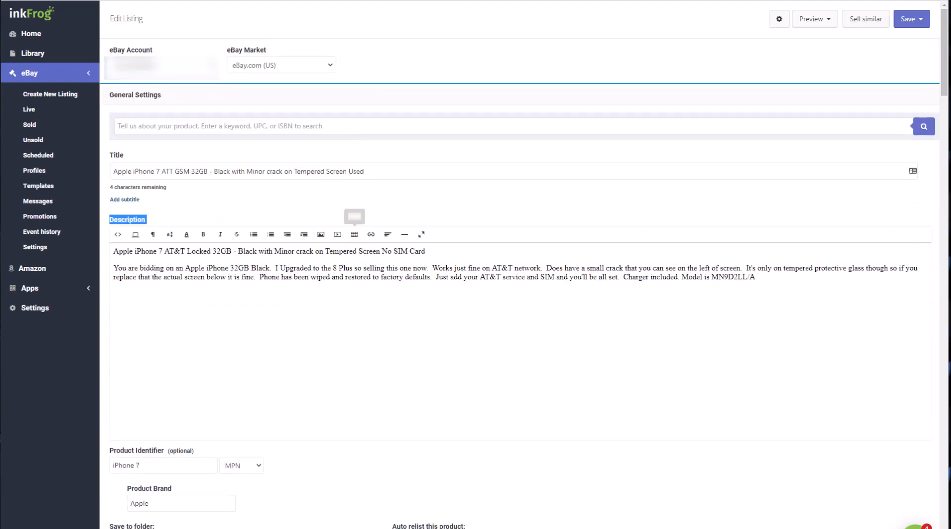
scroll(498, 253, "down", 4)
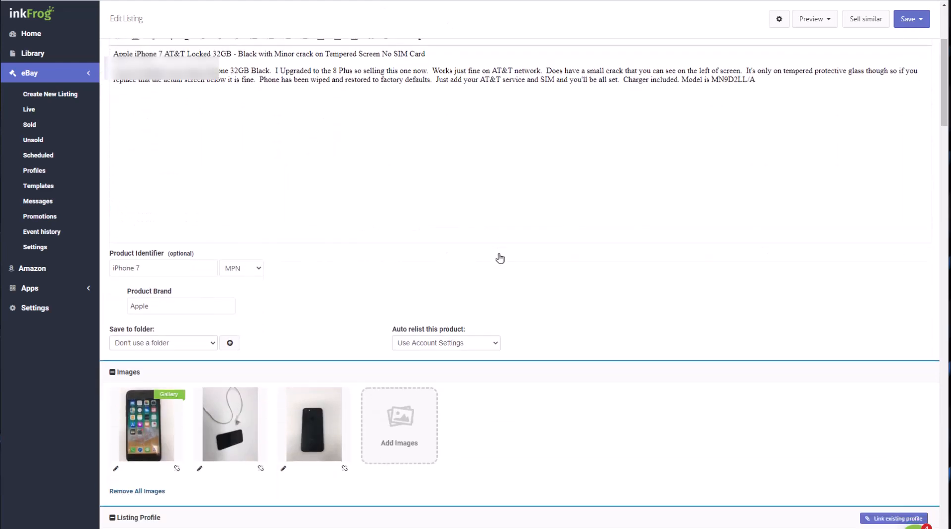
scroll(558, 269, "up", 4)
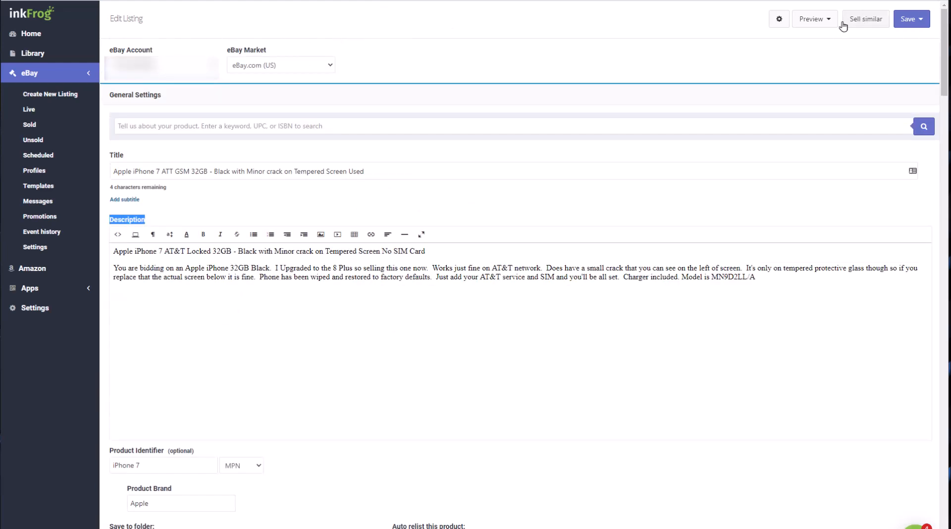
Step: Copy the iPhone 7 listing with Sell similar, excluding the existing images but keeping the existing description
left_click(870, 25)
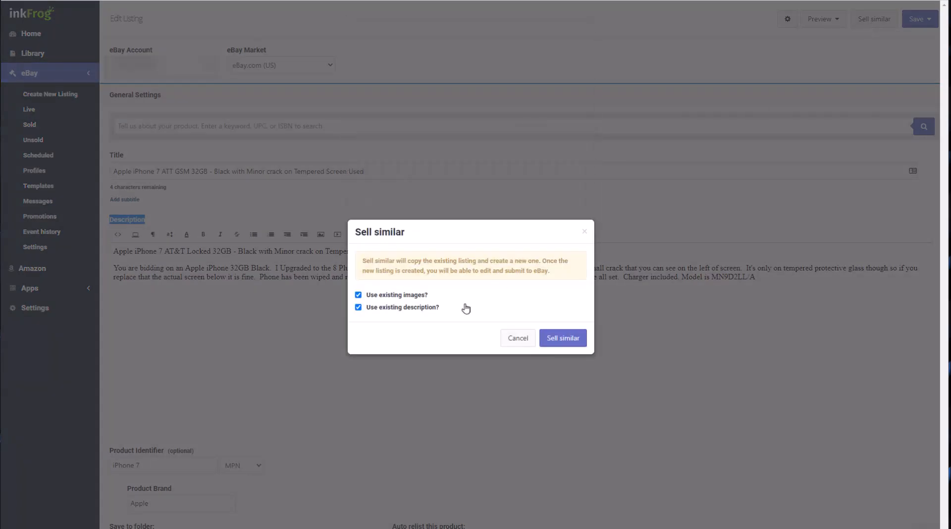
left_click(358, 295)
left_click(565, 339)
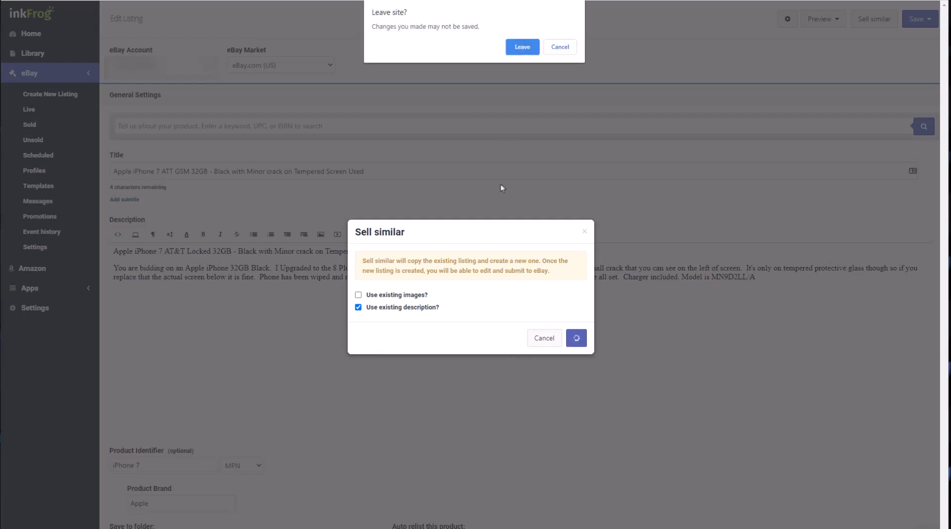
left_click(522, 48)
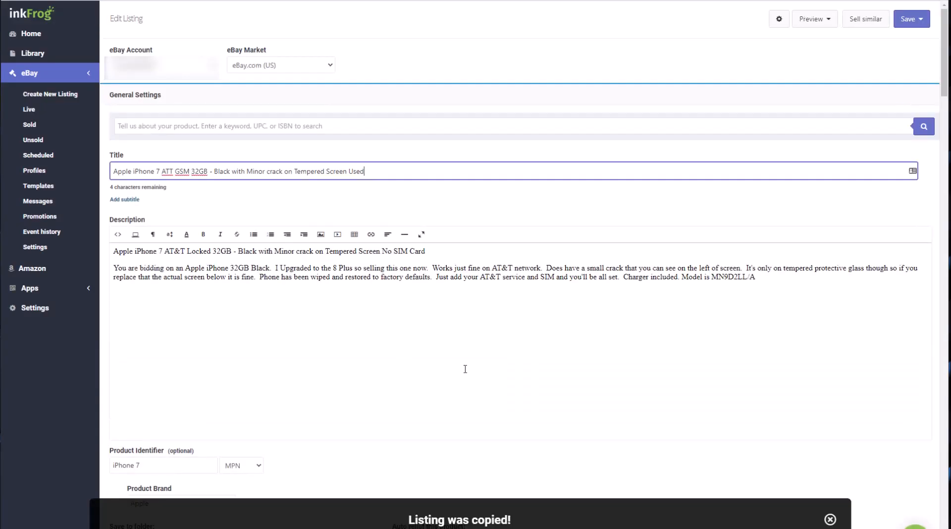
scroll(457, 322, "down", 7)
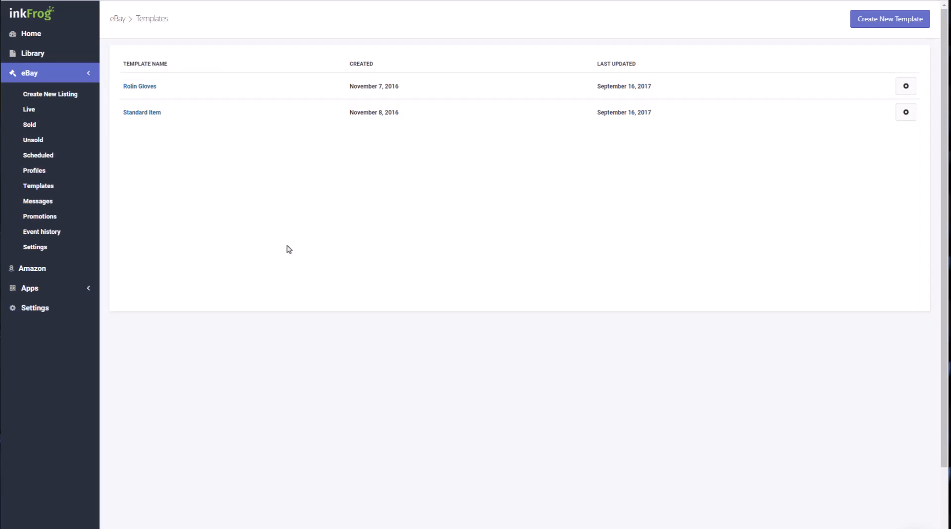
Step: View the management options available for the Standard Item template
scroll(285, 250, "down", 1)
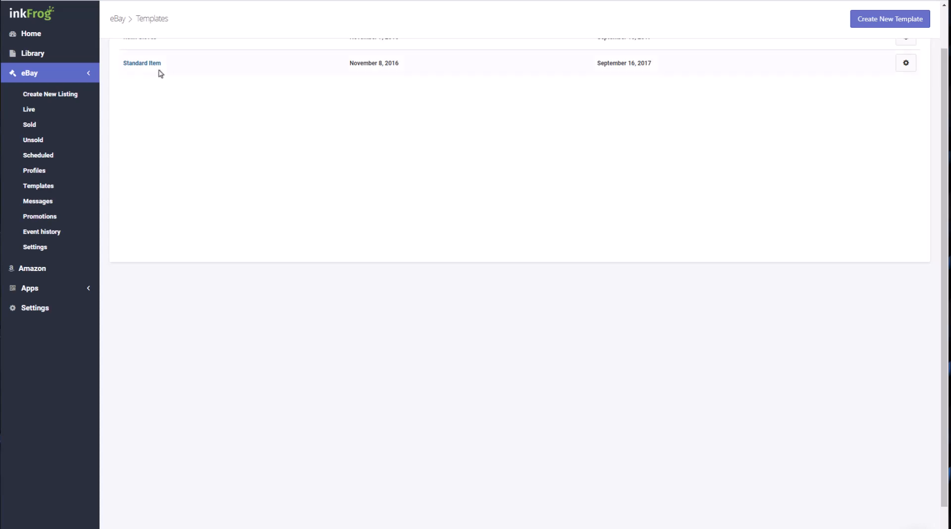
left_click(906, 71)
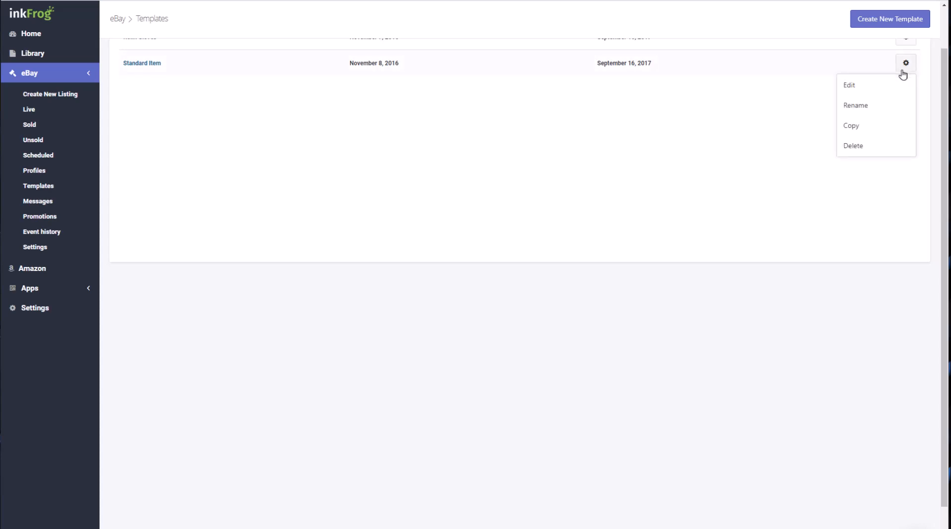
left_click(233, 96)
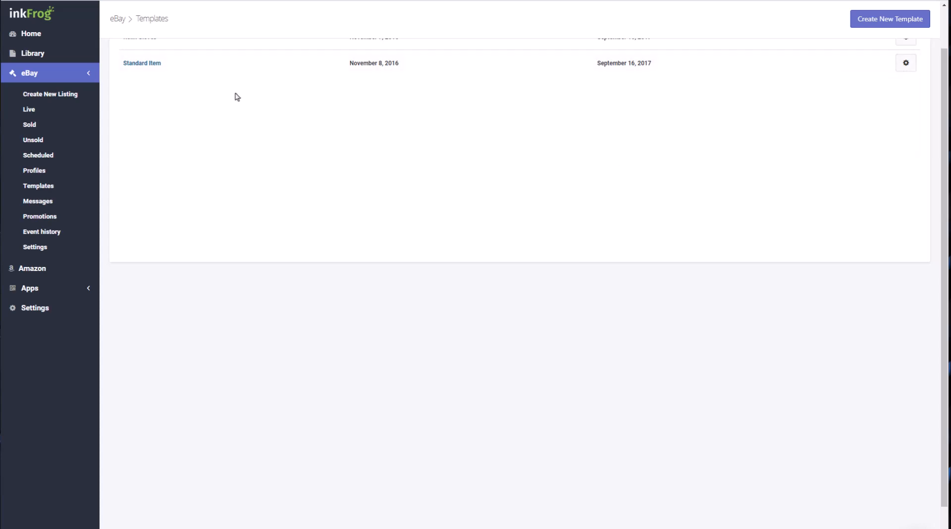
Step: Open the Standard Item template in the designer and examine its layout down to the Shipping & Policies section
left_click(143, 64)
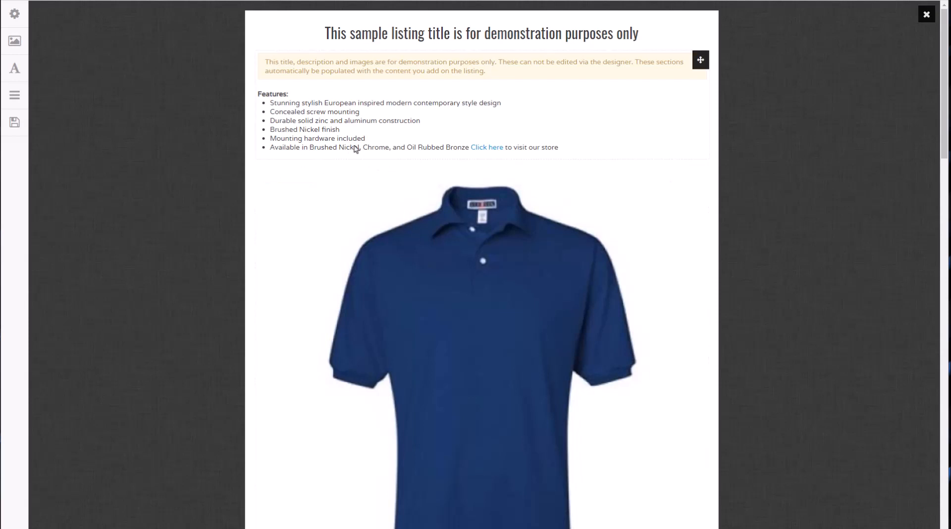
scroll(417, 322, "down", 4)
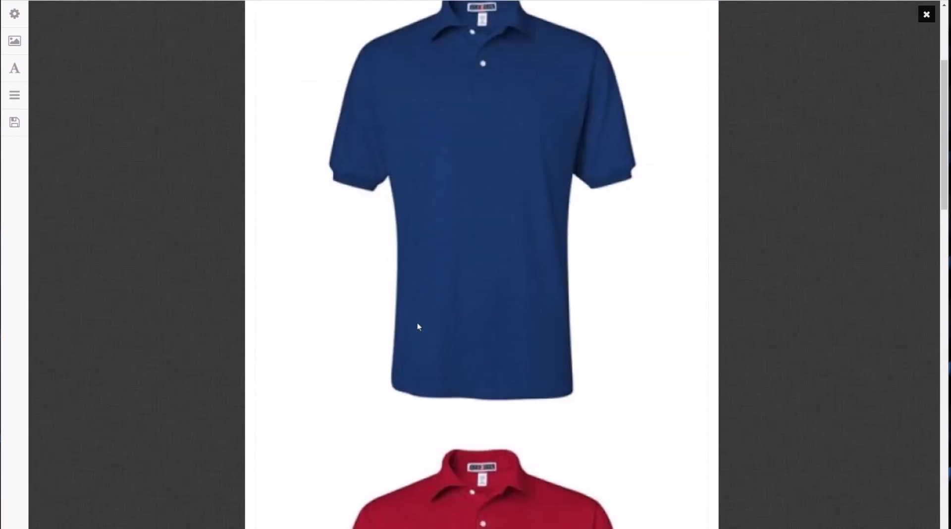
scroll(417, 322, "down", 15)
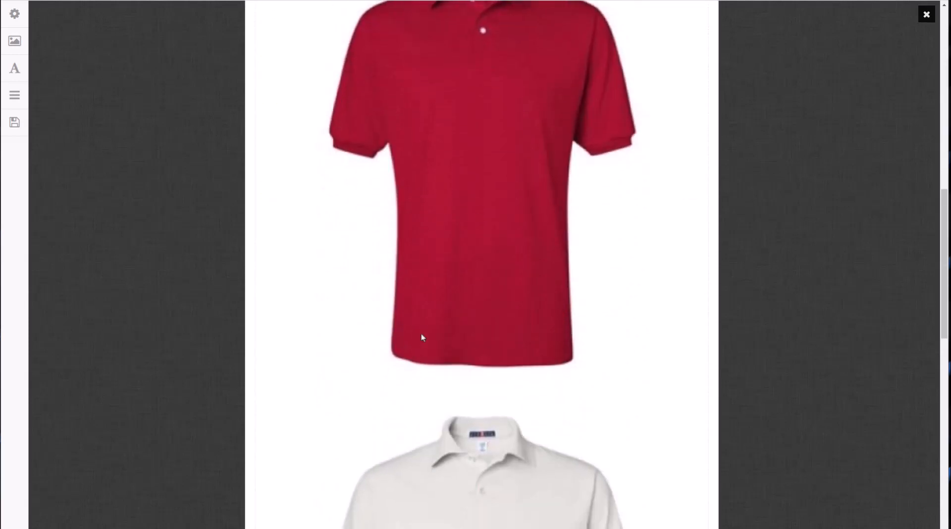
scroll(426, 341, "down", 12)
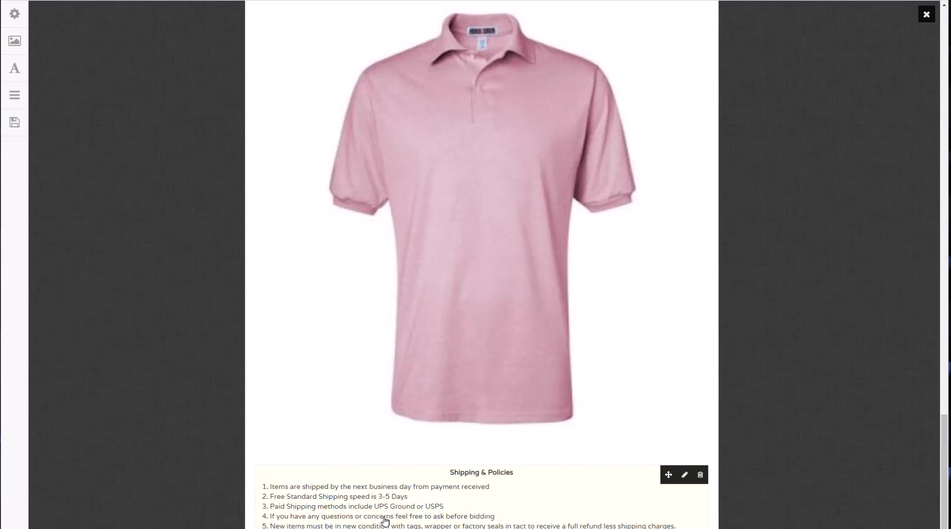
Step: Look back over the template's product images from the Shipping & Policies section toward the start of the layout
scroll(386, 520, "up", 20)
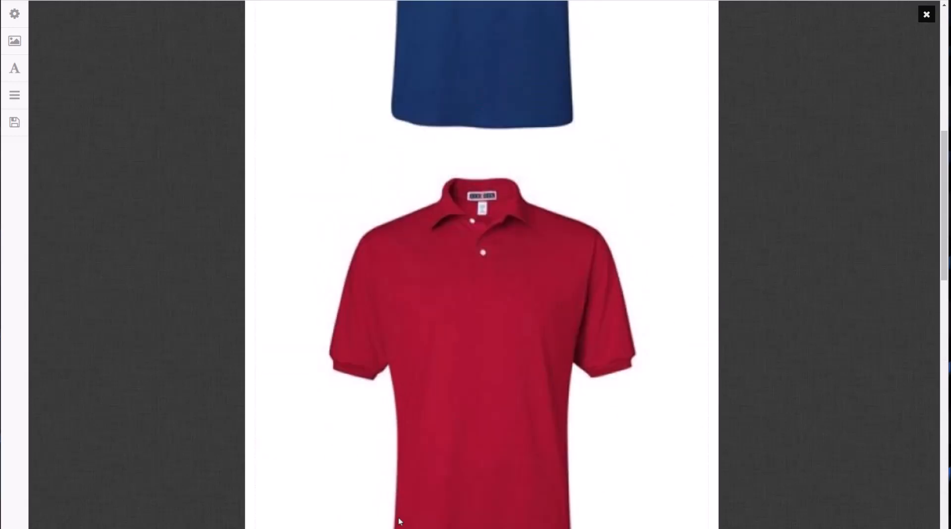
scroll(399, 521, "up", 10)
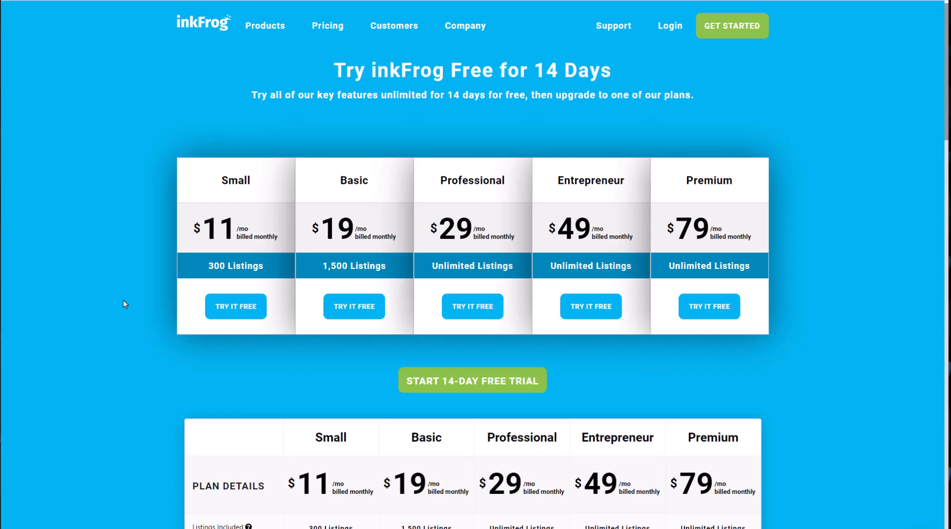
Step: Compare inkFrog's Small, Basic, Professional, Entrepreneur and Premium plans by price, included listings, account limits and features
scroll(138, 297, "down", 7)
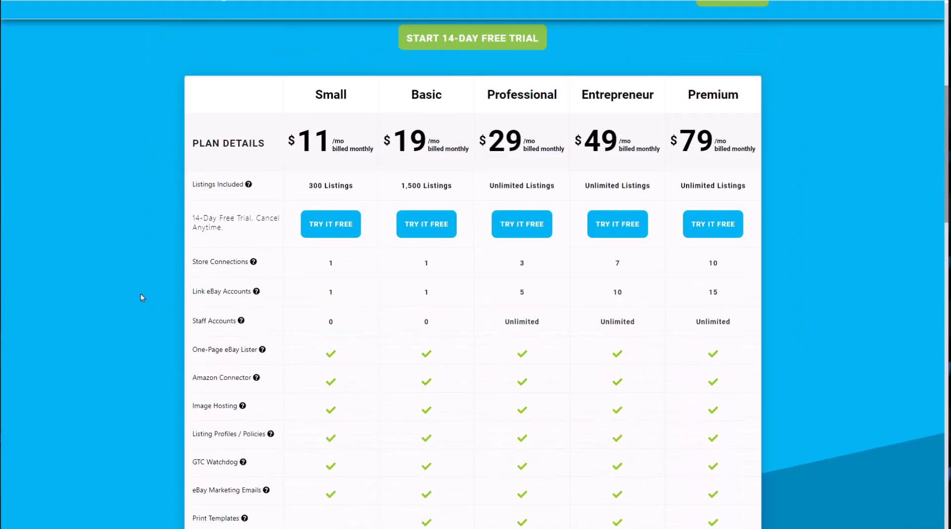
scroll(308, 270, "down", 1)
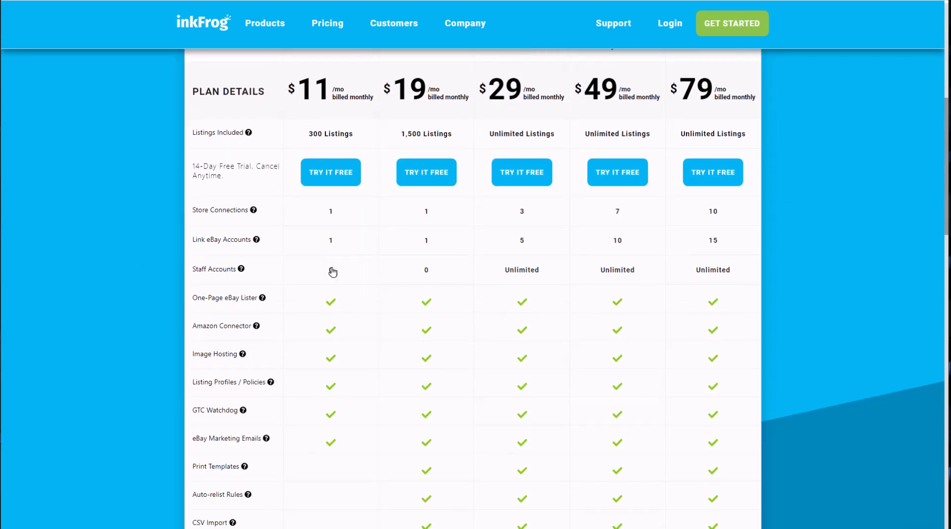
scroll(342, 295, "down", 1)
scroll(418, 252, "up", 1)
scroll(569, 395, "up", 1)
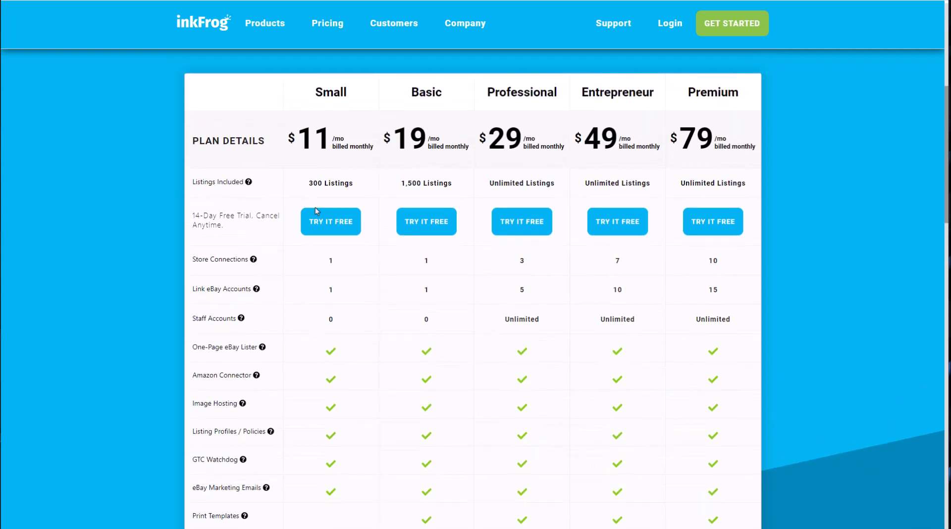
scroll(323, 212, "up", 1)
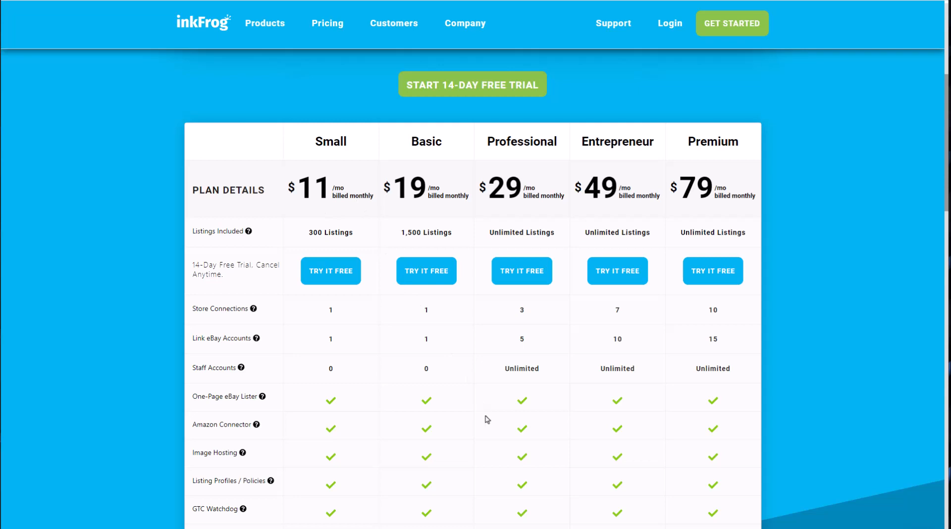
scroll(487, 419, "up", 1)
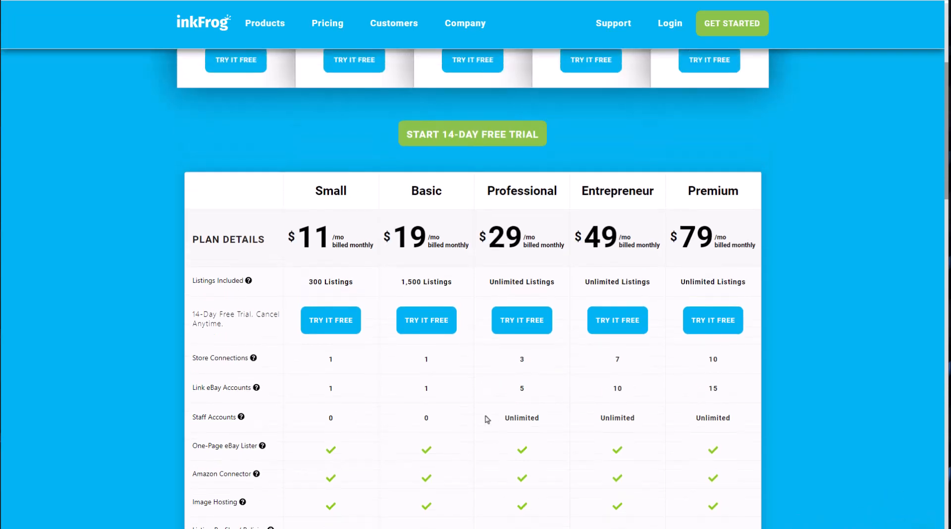
scroll(488, 419, "up", 2)
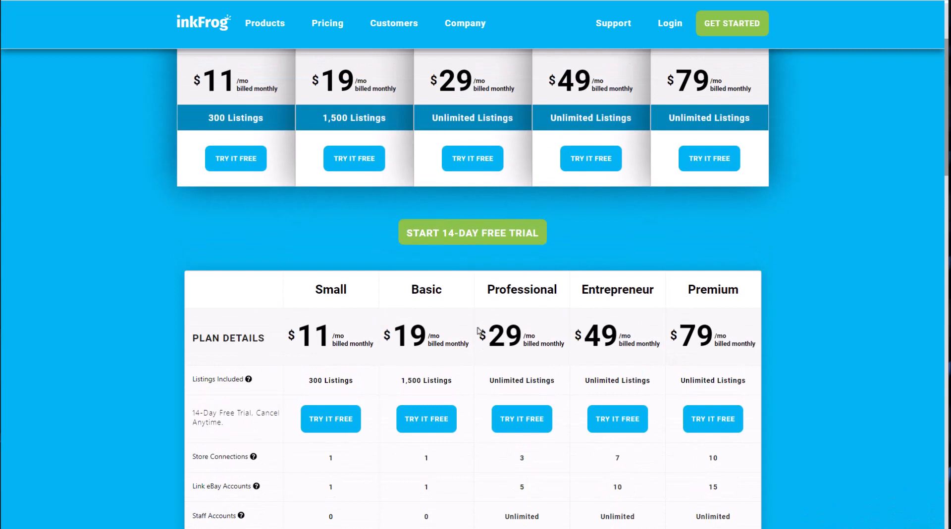
scroll(480, 342, "up", 3)
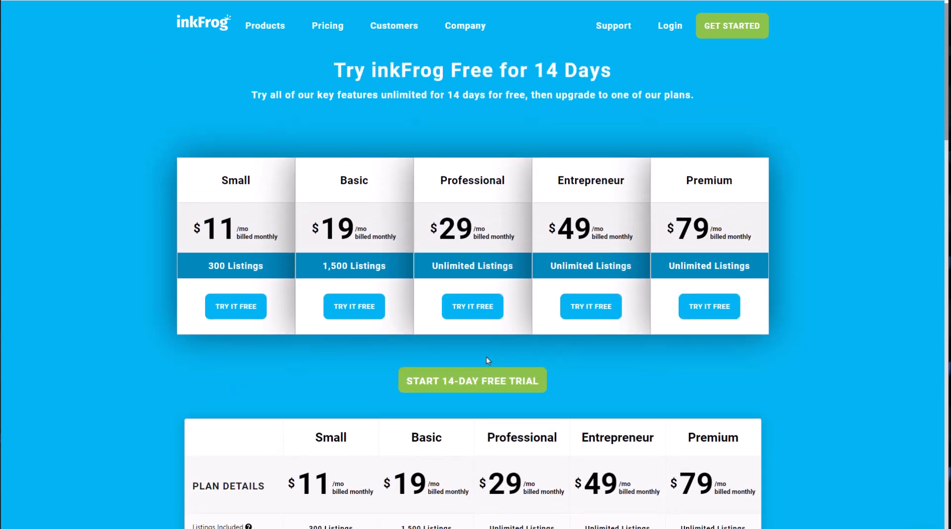